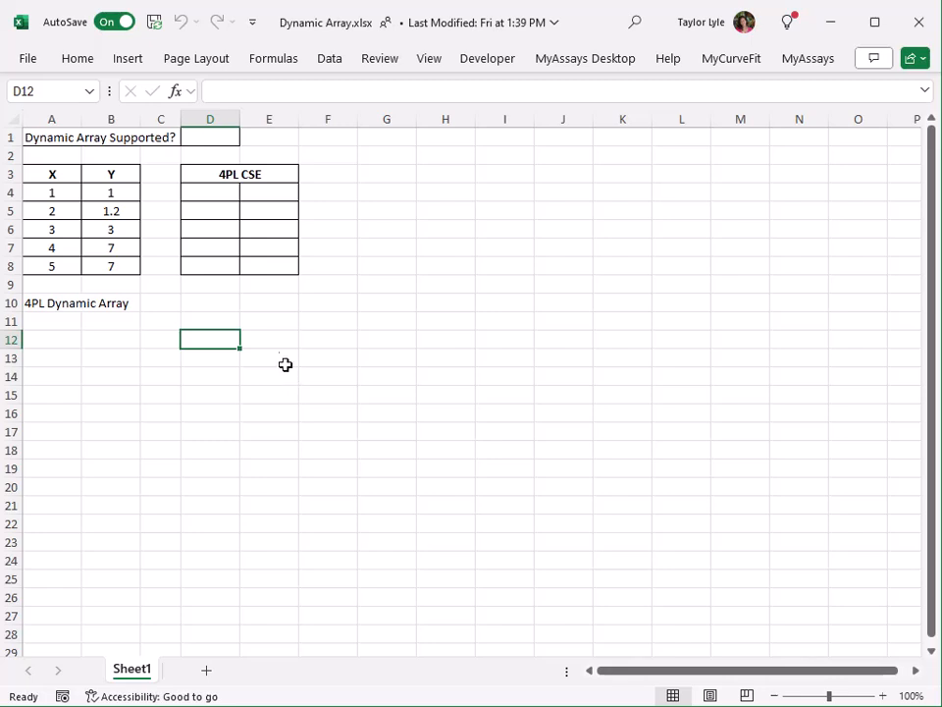
# Enter the MyCurveFit.SupportsDynamicArrays function in cell D1 to check for dynamic array support
pyautogui.click(212, 145)
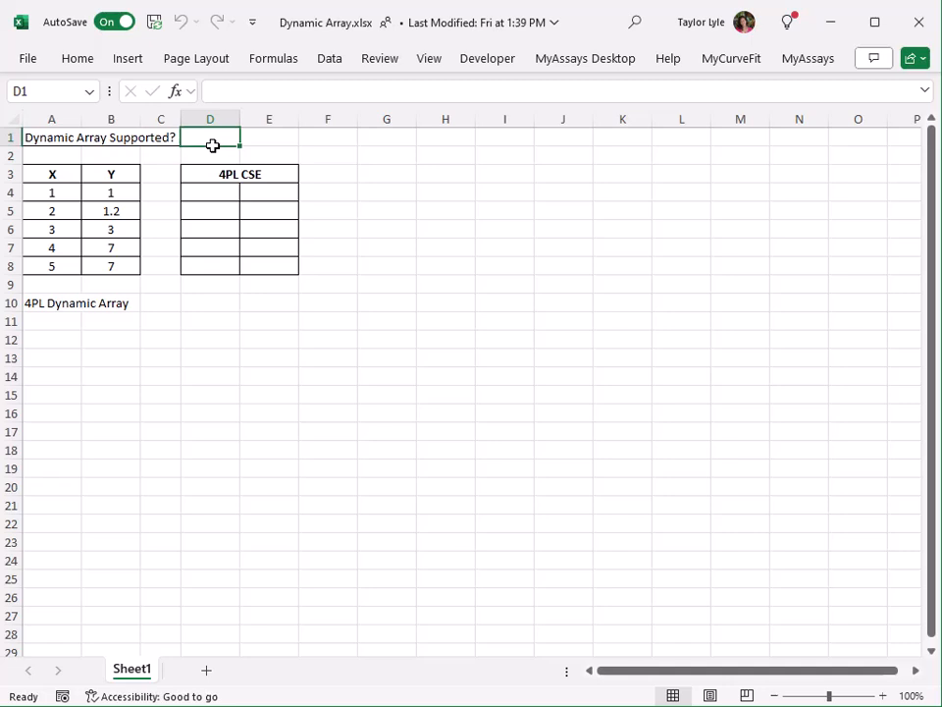
pyautogui.write('=mycurve')
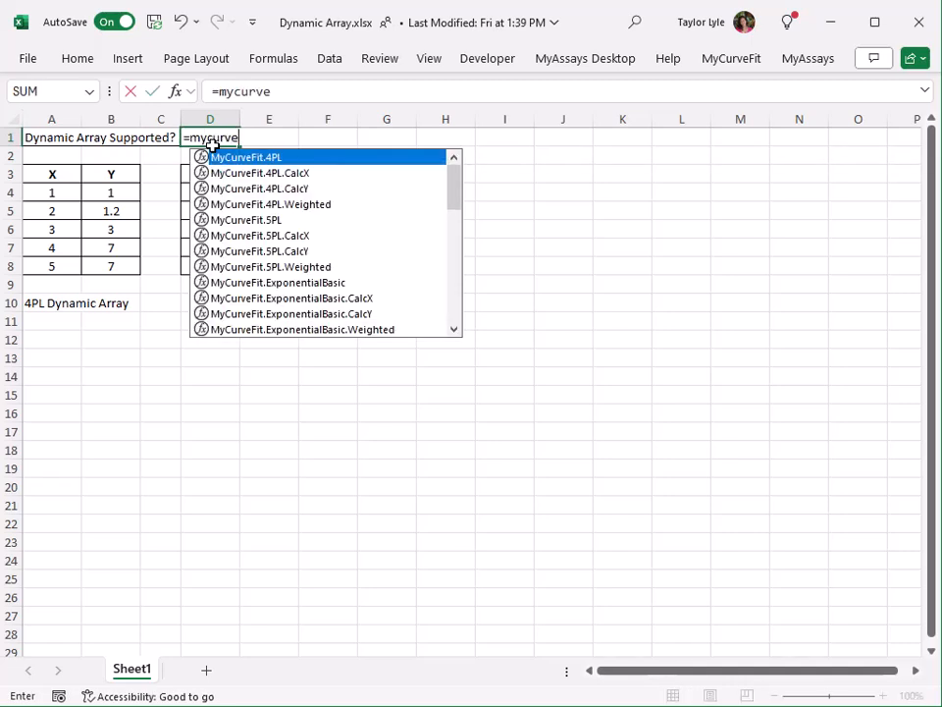
pyautogui.scroll(-6, 294, 187)
pyautogui.doubleClick(300, 190)
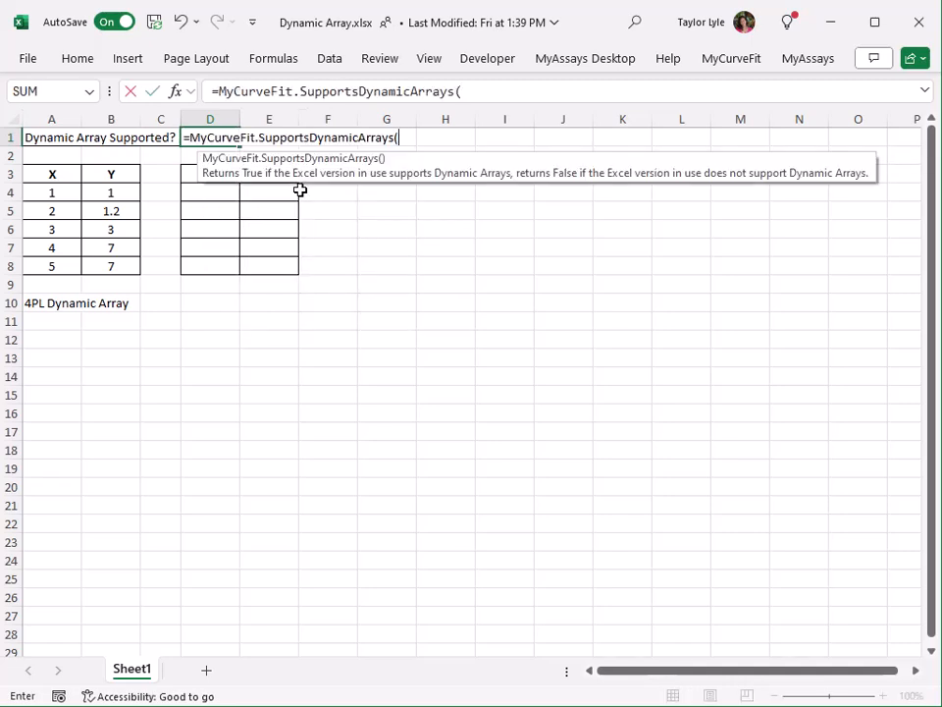
pyautogui.press('Return')
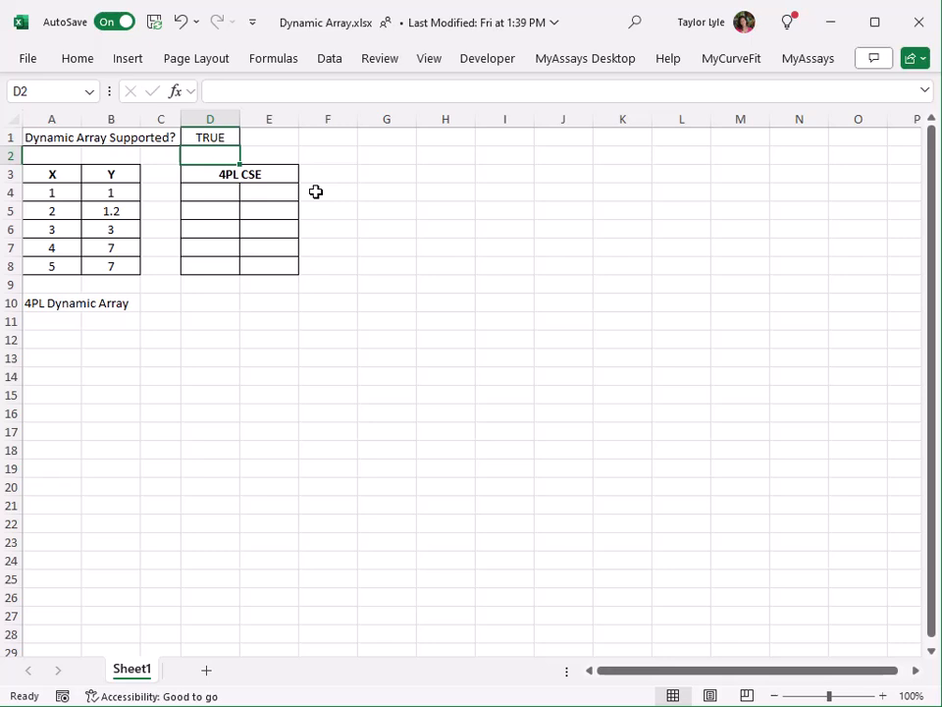
# Fill D4:E8 with the legacy CSE array formula MyCurveFit.4PL(A4:A8,B4:B8)
pyautogui.click(225, 195)
pyautogui.moveTo(225, 195); pyautogui.dragTo(257, 260)
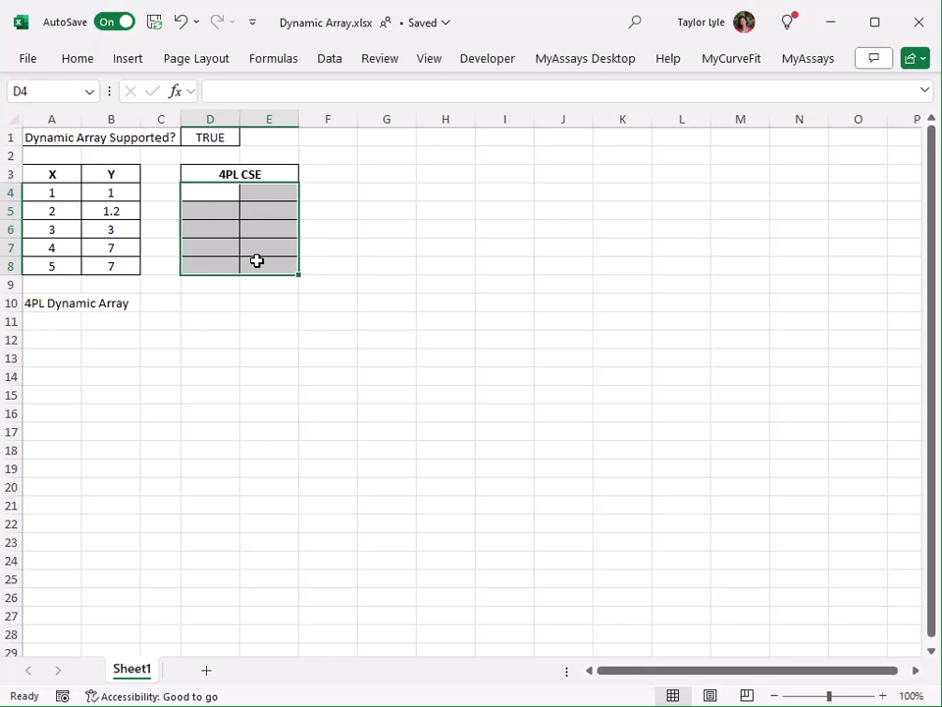
pyautogui.write('=mycurve')
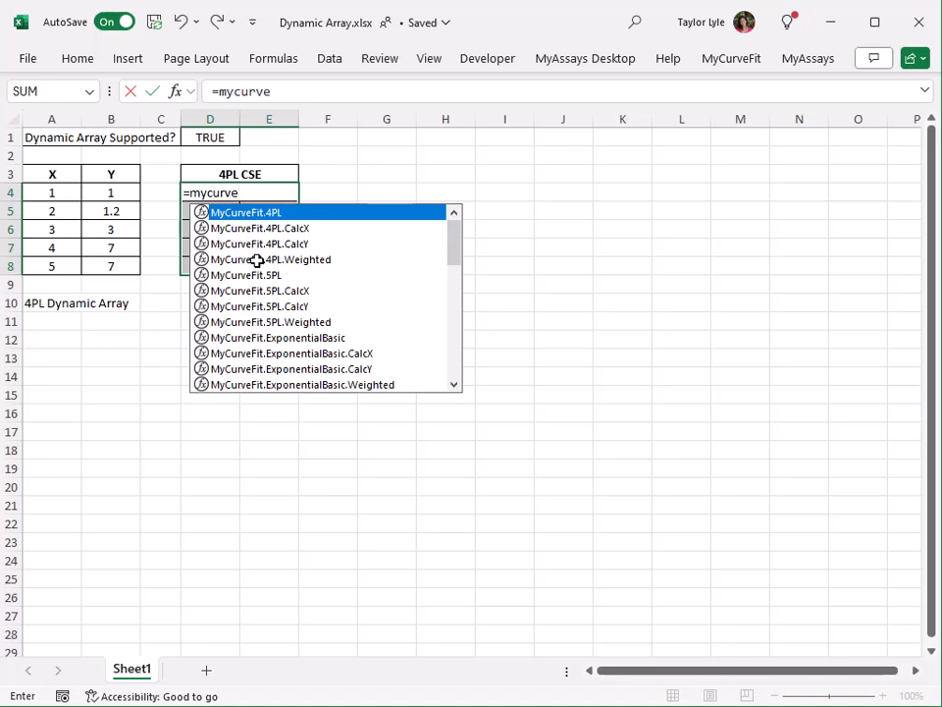
pyautogui.doubleClick(273, 211)
pyautogui.moveTo(300, 232); pyautogui.dragTo(368, 320)
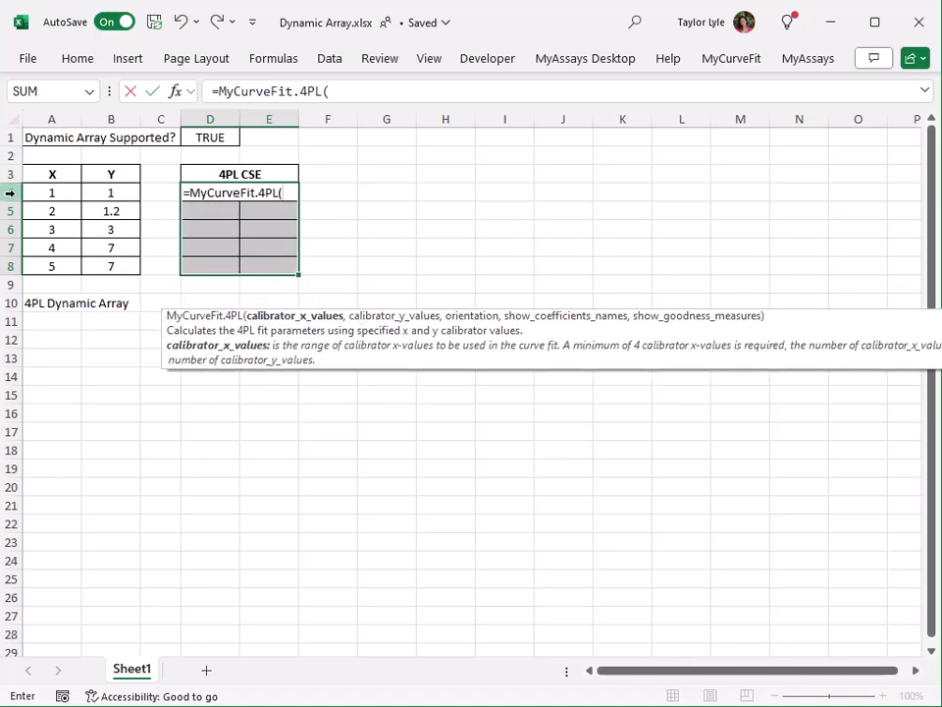
pyautogui.moveTo(65, 193); pyautogui.dragTo(69, 263)
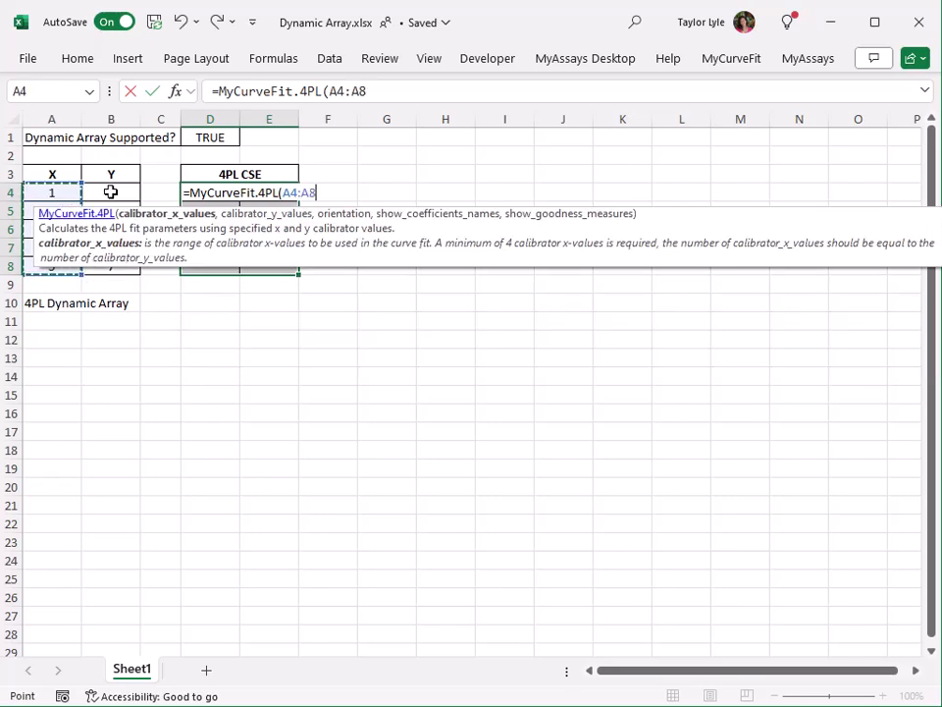
pyautogui.write(',')
pyautogui.moveTo(111, 192); pyautogui.dragTo(116, 263)
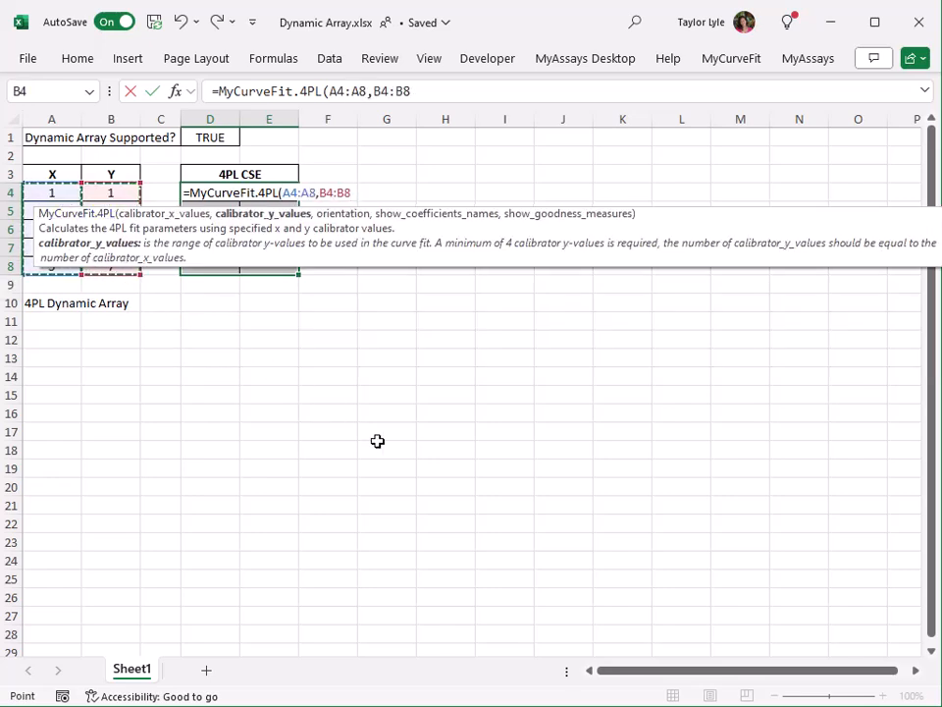
pyautogui.hotkey('ctrl', 'shift', 'Return')
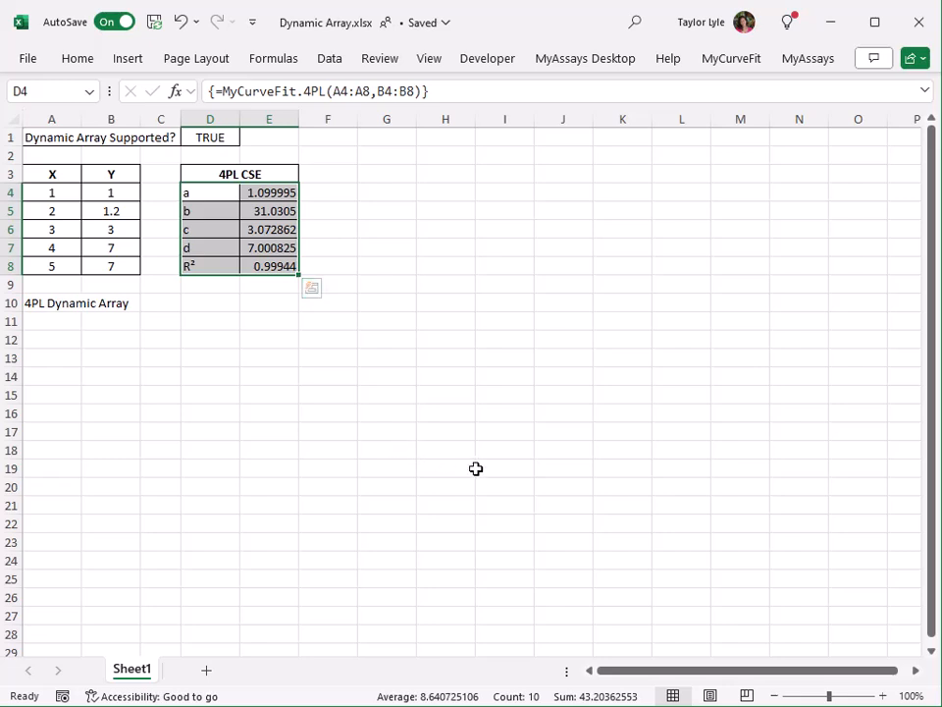
# Enter =MyCurveFit.4PL(A4:A8,B4:B8) in cell A11 as a dynamic array formula
pyautogui.click(65, 322)
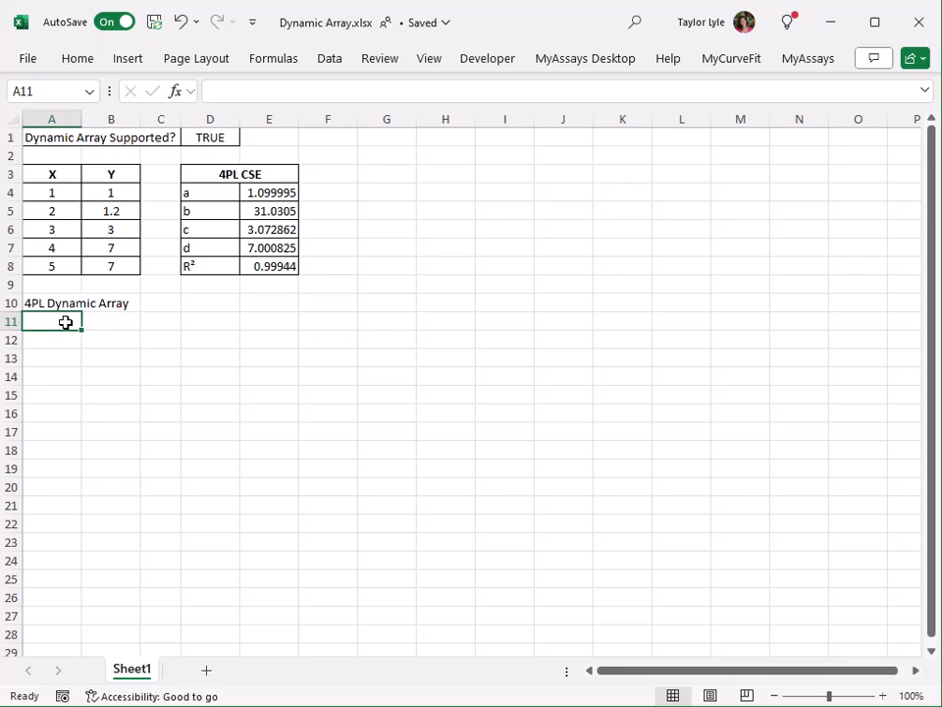
pyautogui.write('=myc')
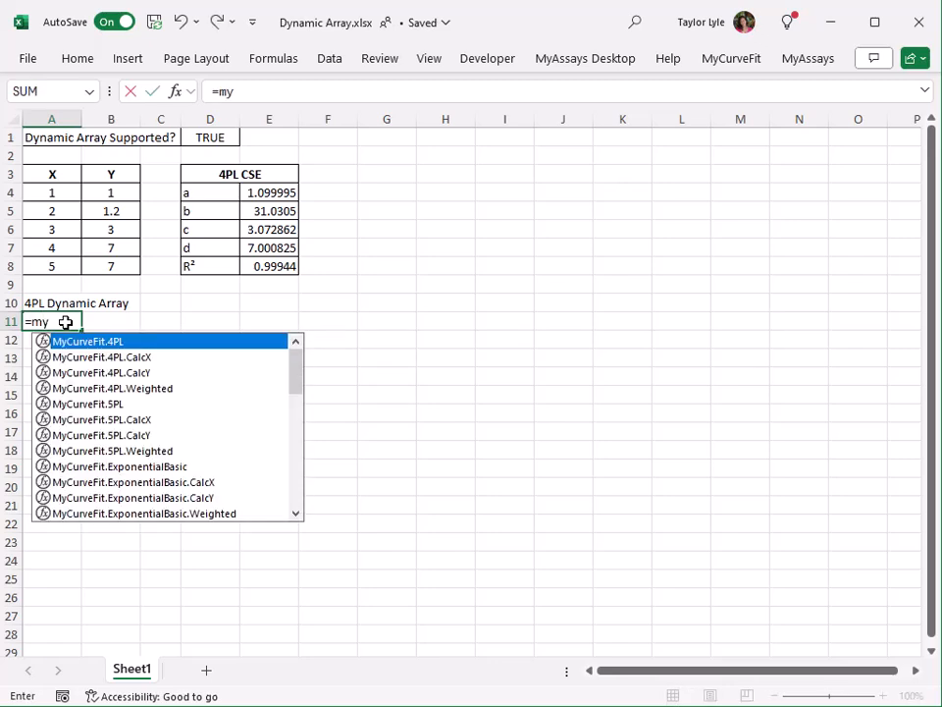
pyautogui.doubleClick(105, 343)
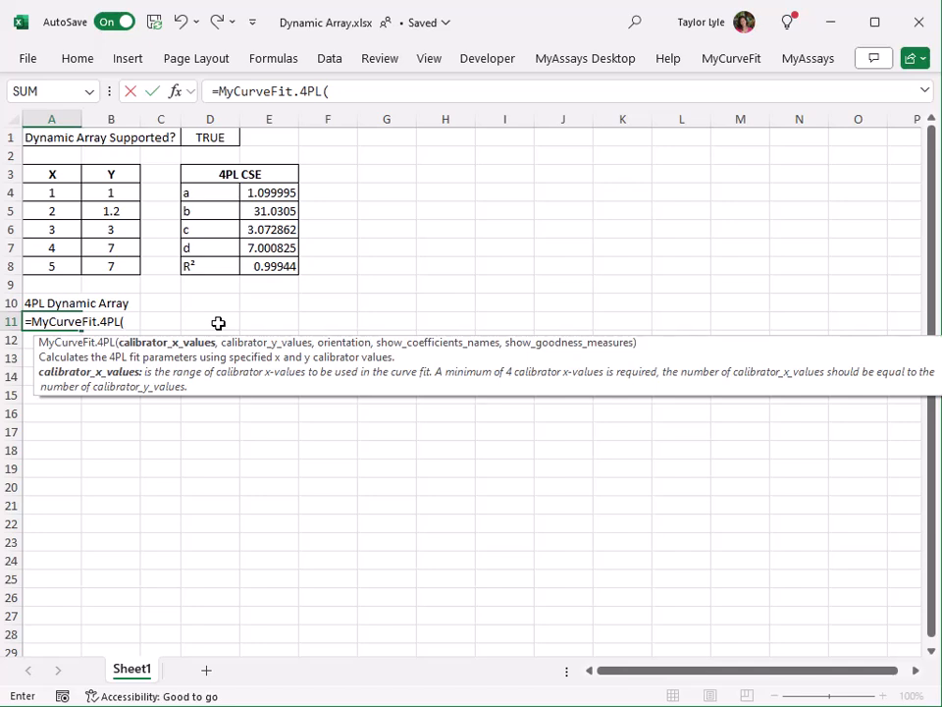
pyautogui.moveTo(56, 188); pyautogui.dragTo(57, 267)
pyautogui.write(',')
pyautogui.moveTo(120, 193); pyautogui.dragTo(118, 266)
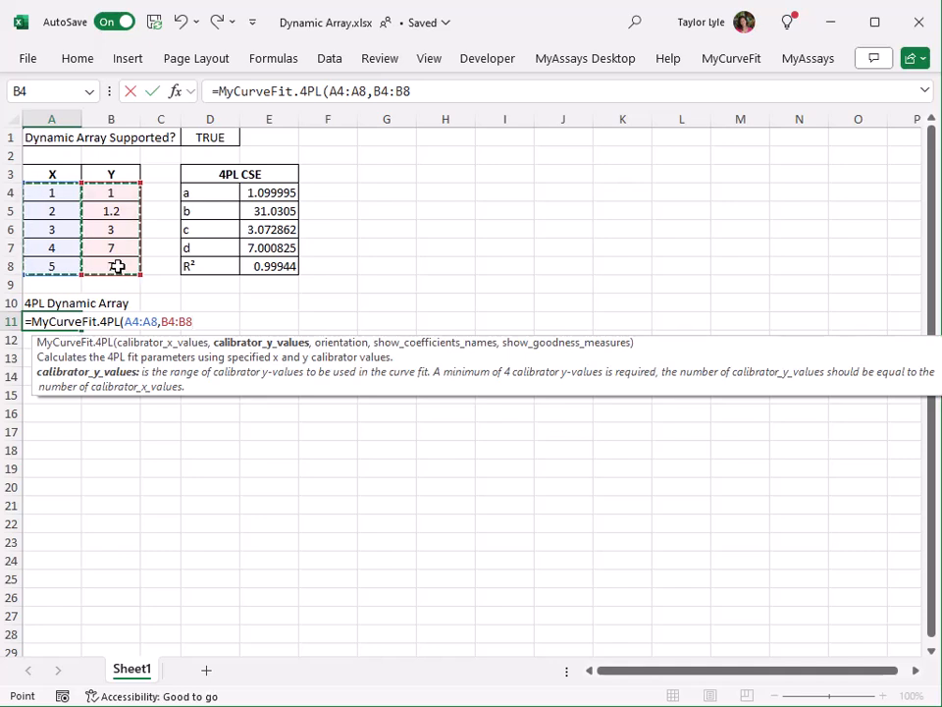
pyautogui.press('Return')
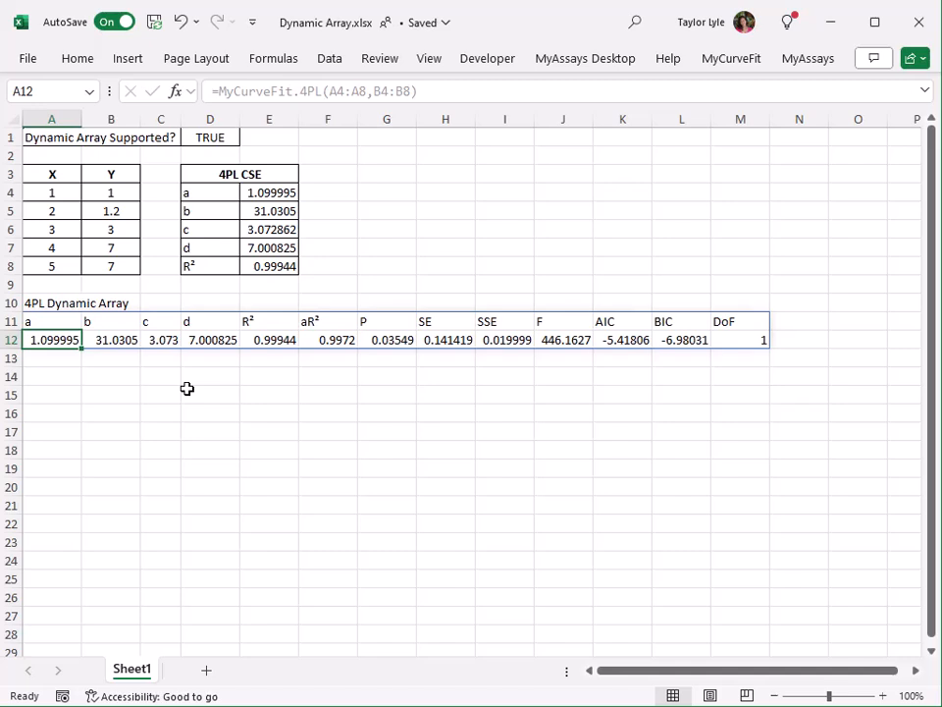
# Enter =MyCurveFit.4PL(A4:A8,B4:B8,1) in cell A15 to spill the fit parameters vertically
pyautogui.click(61, 394)
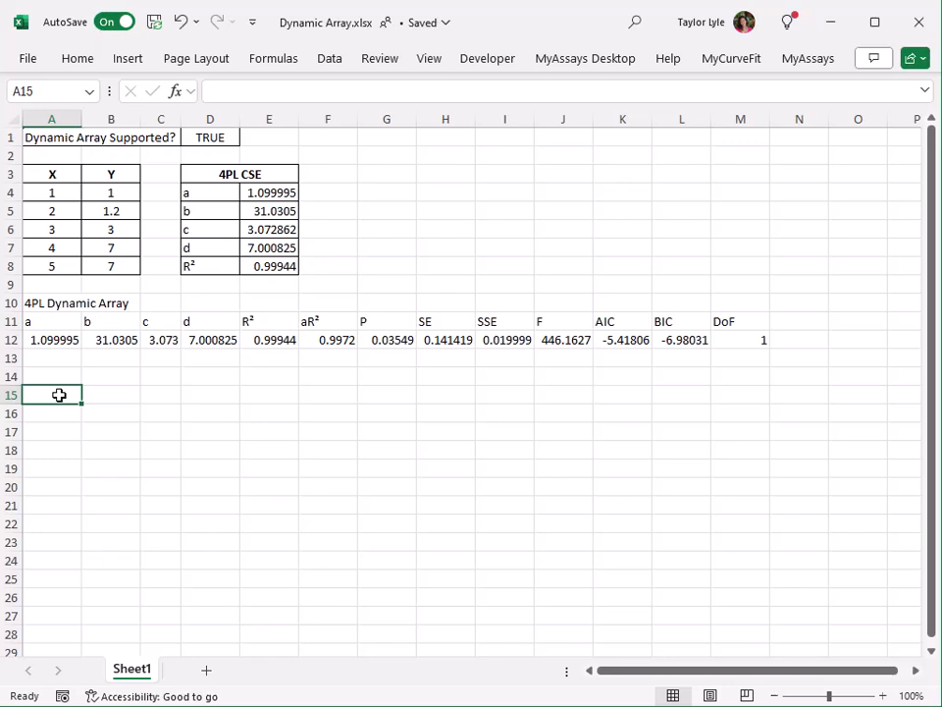
pyautogui.write('=mycur')
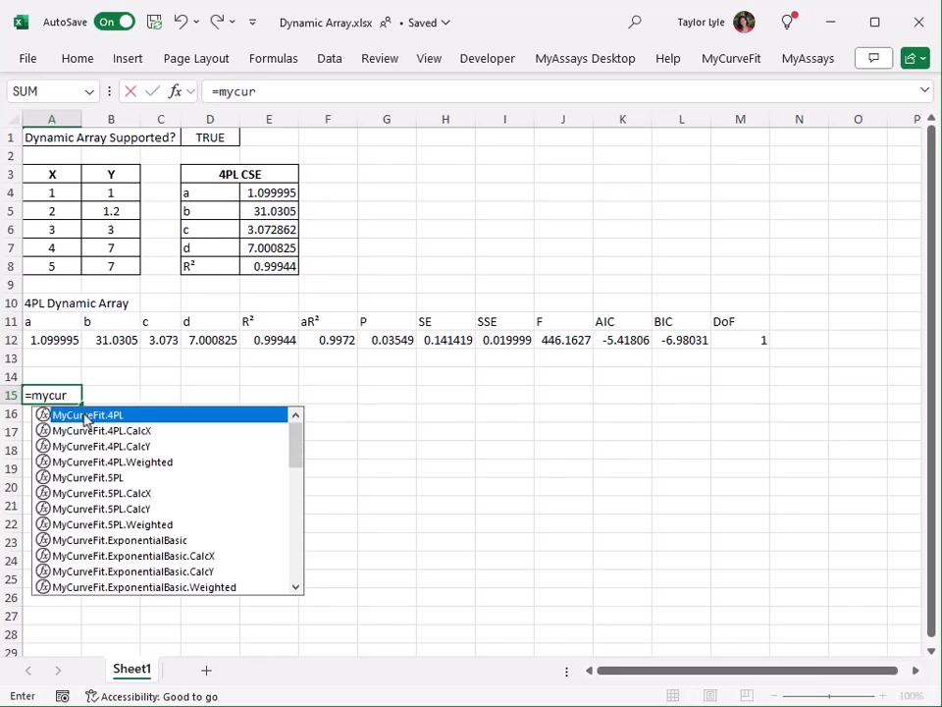
pyautogui.doubleClick(86, 415)
pyautogui.moveTo(61, 192); pyautogui.dragTo(69, 261)
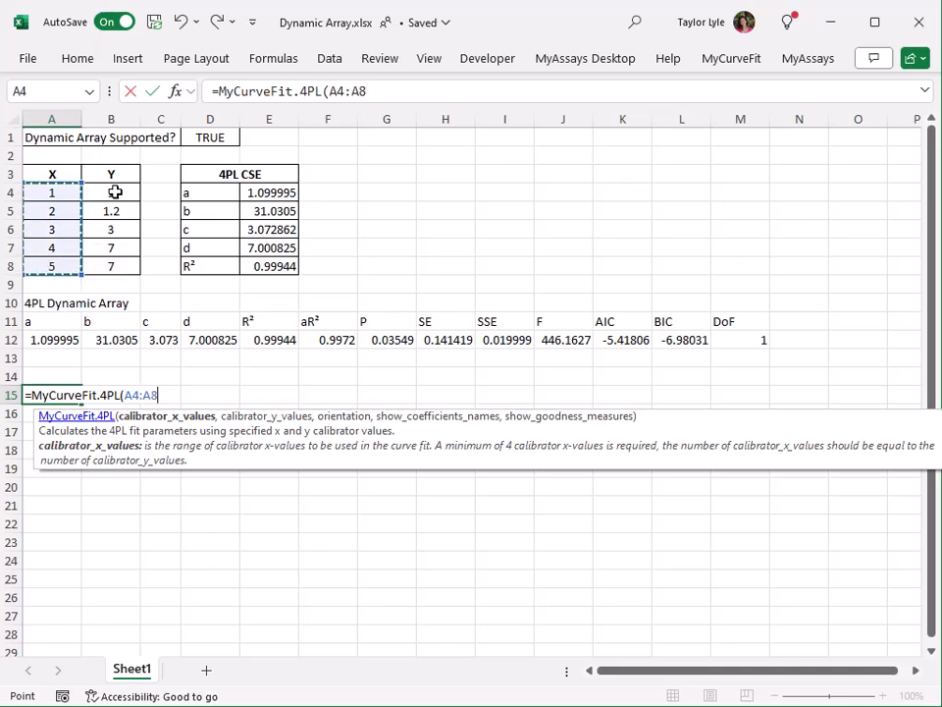
pyautogui.write(',')
pyautogui.moveTo(114, 192); pyautogui.dragTo(120, 267)
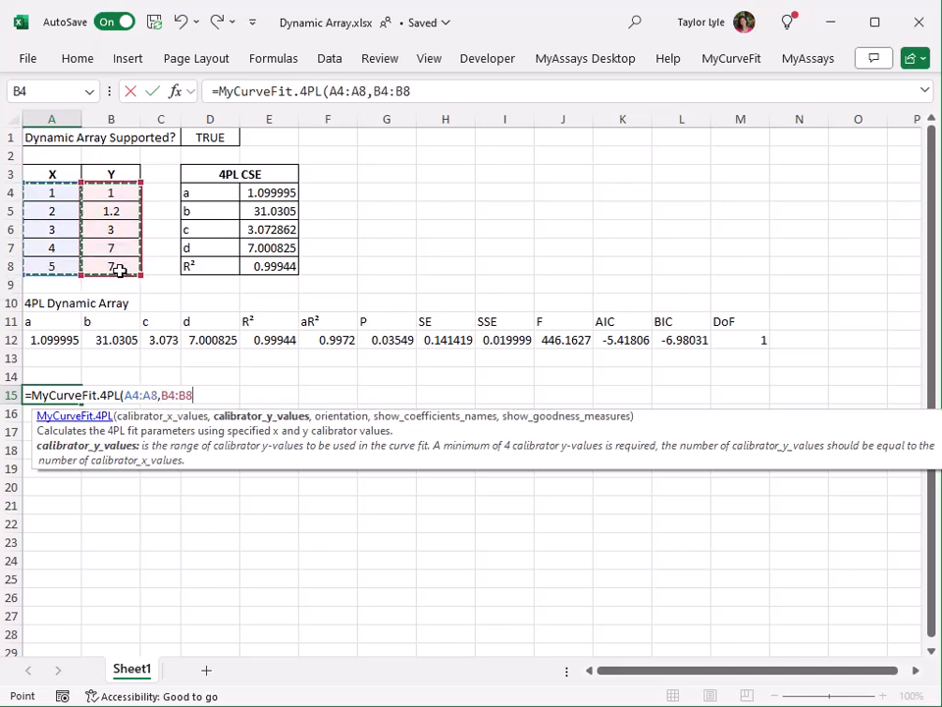
pyautogui.write(',')
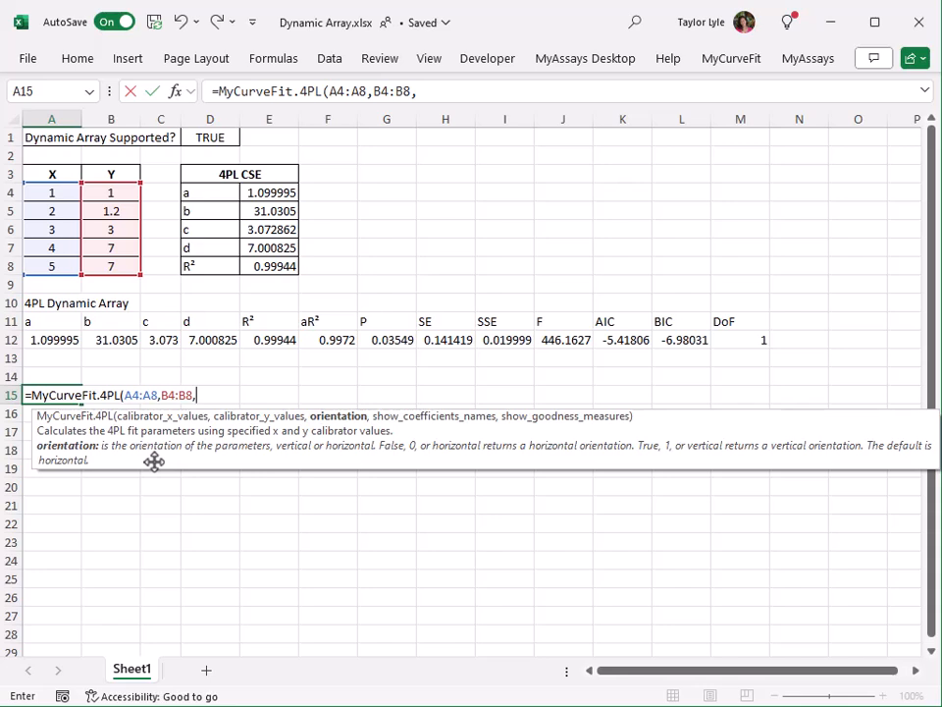
pyautogui.write('1')
pyautogui.write(')')
pyautogui.press('Return')
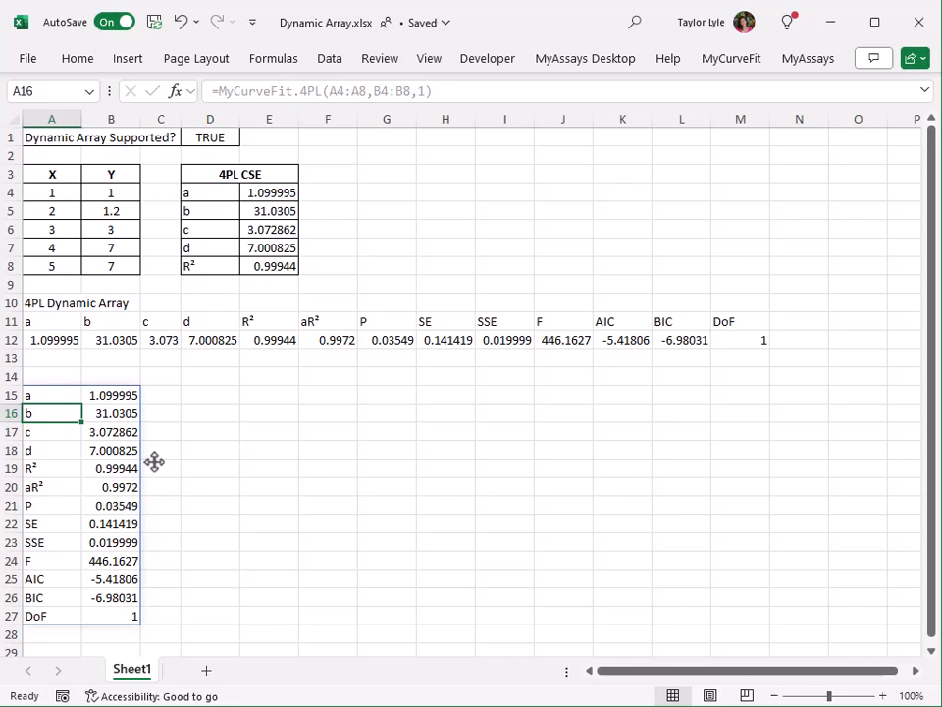
# Enter =MyCurveFit.4PL(A4:A8,B4:B8,1,,0) in cell D15 for a vertical result without goodness measures
pyautogui.click(230, 393)
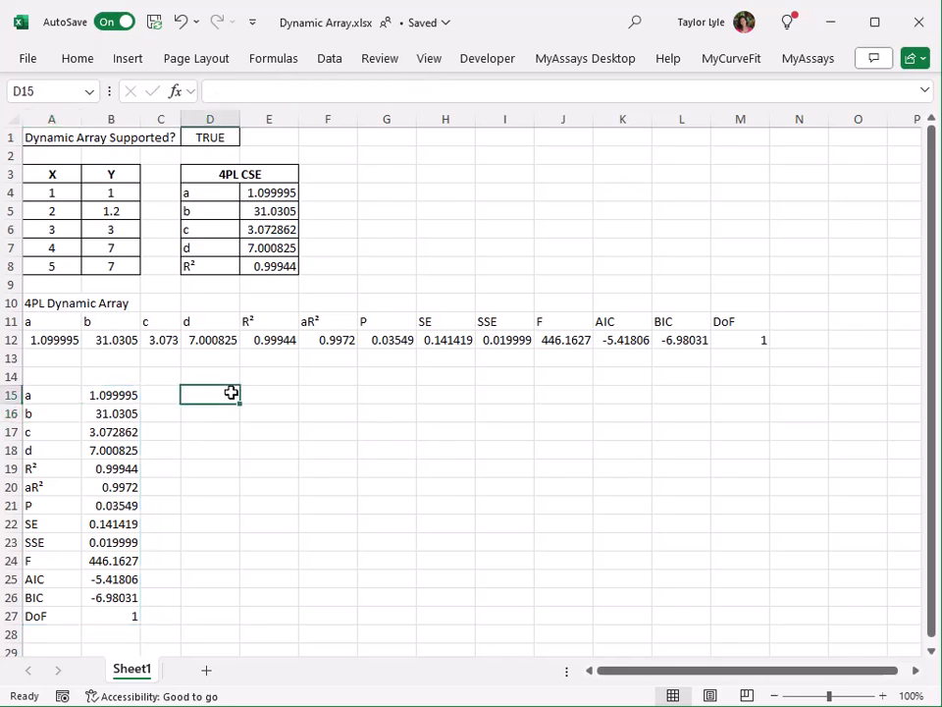
pyautogui.write('=myc')
pyautogui.doubleClick(262, 413)
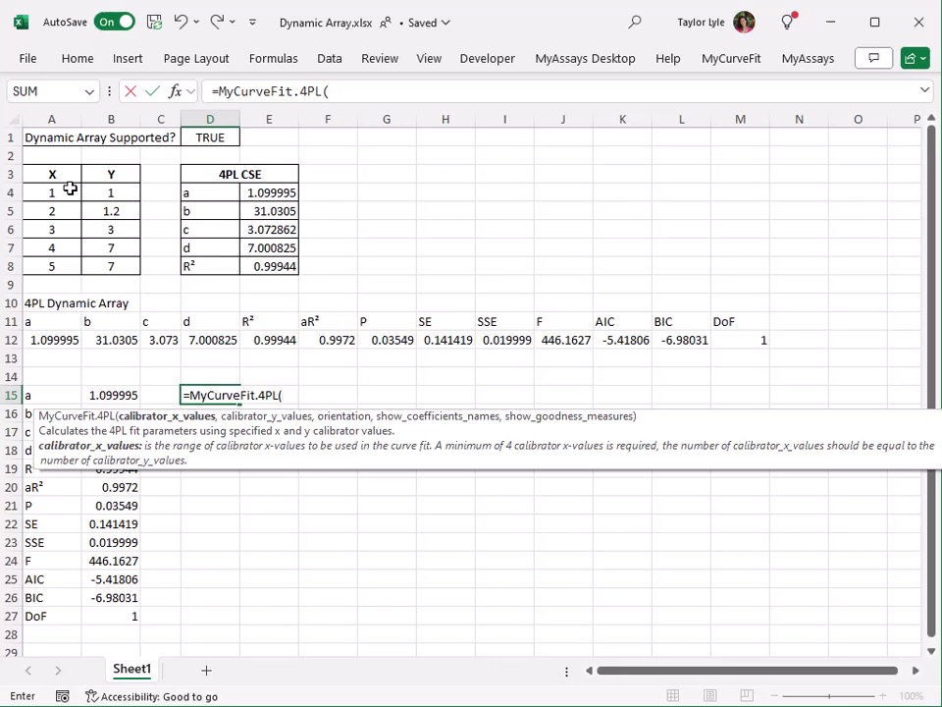
pyautogui.moveTo(71, 188); pyautogui.dragTo(69, 267)
pyautogui.write(',')
pyautogui.moveTo(111, 187); pyautogui.dragTo(111, 256)
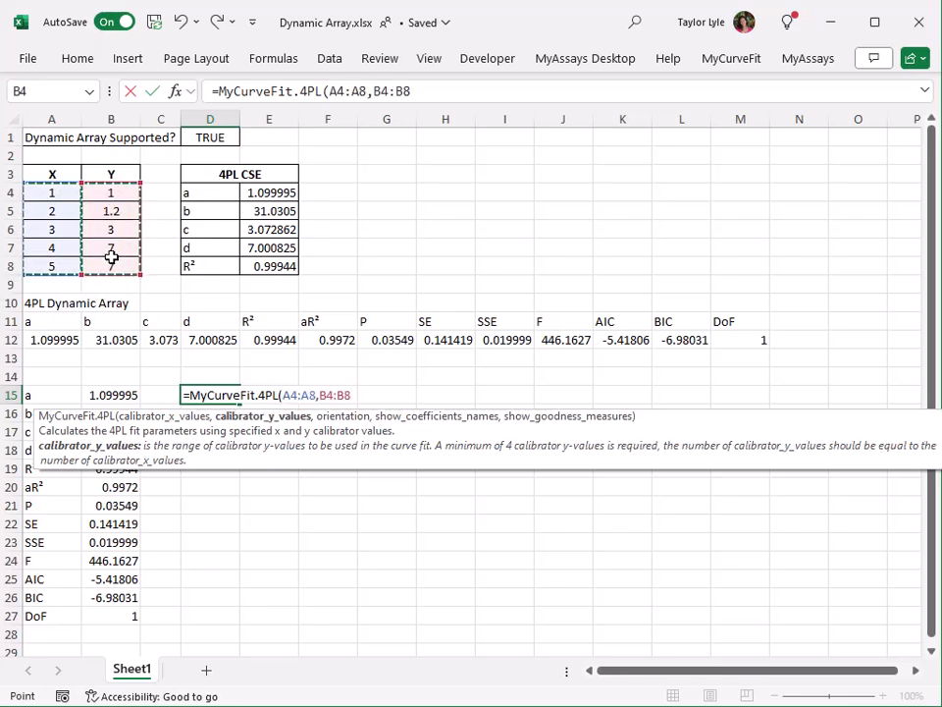
pyautogui.write(',1')
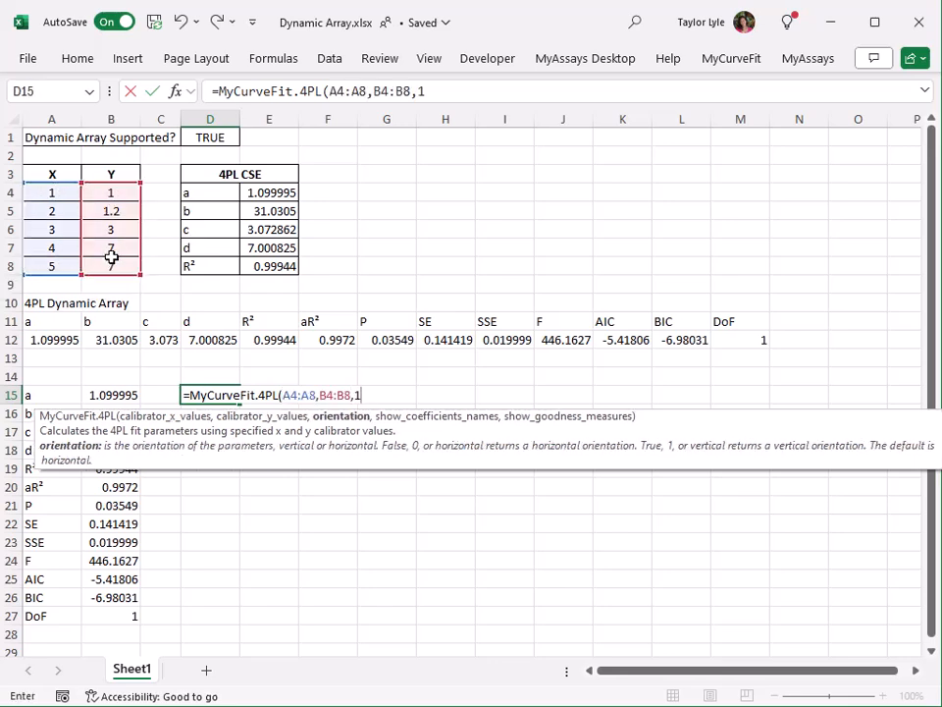
pyautogui.write(',')
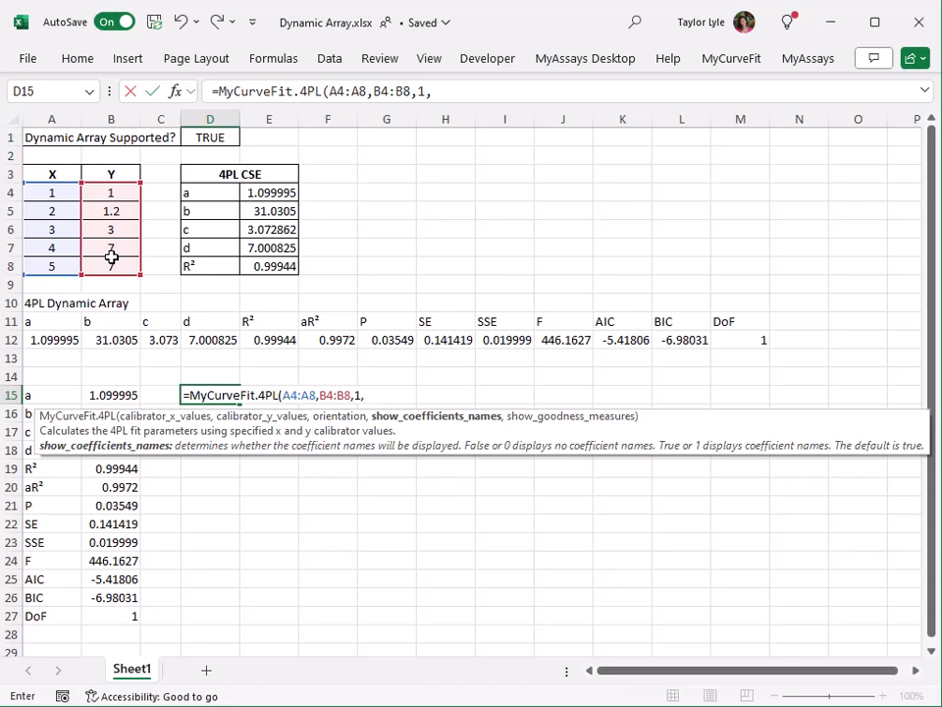
pyautogui.write(',')
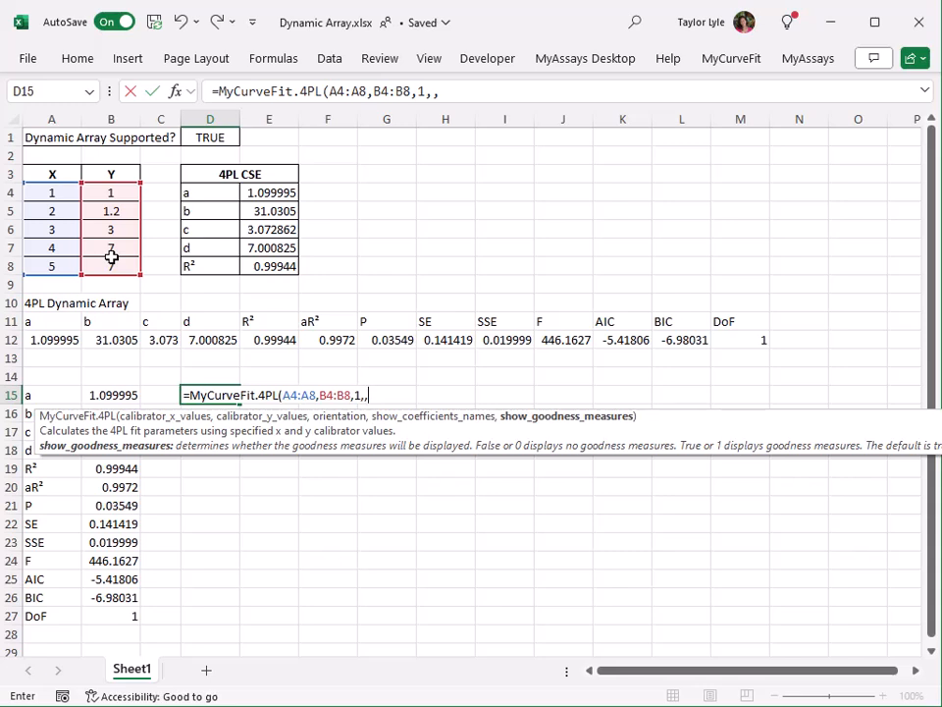
pyautogui.write('0')
pyautogui.press('Return')
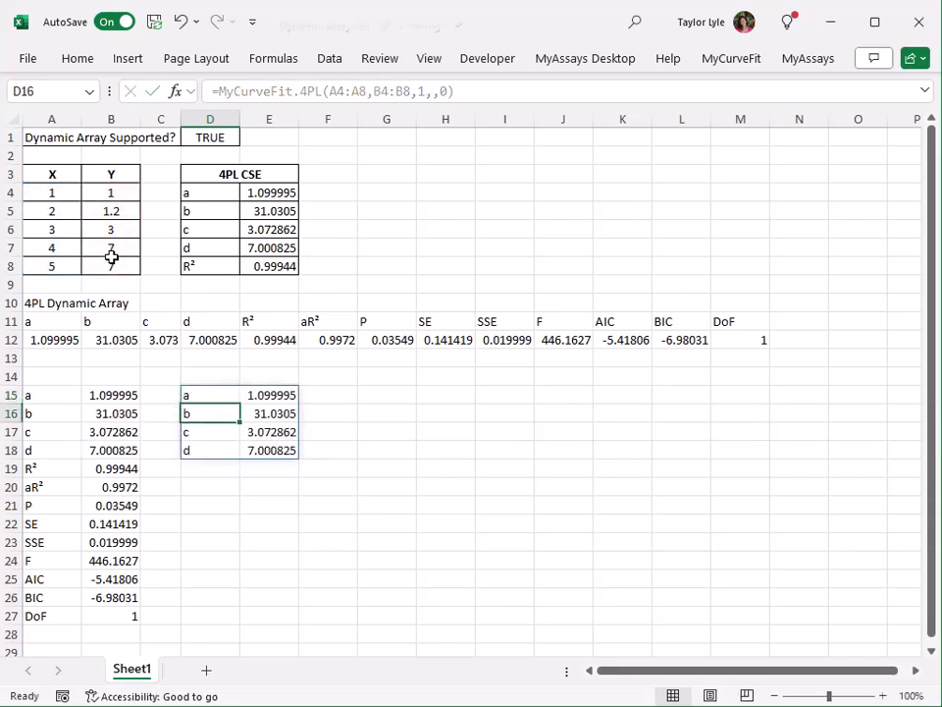